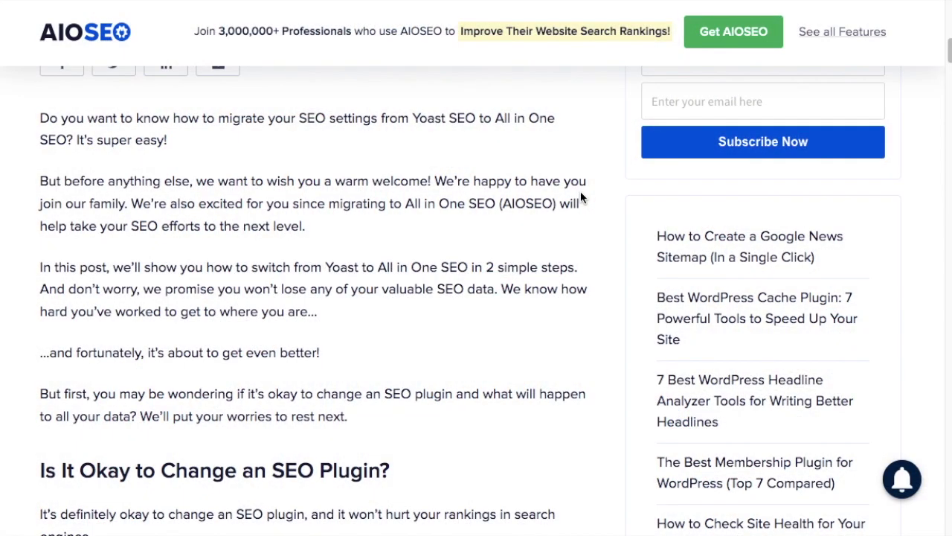
scroll(581, 198, down, 2)
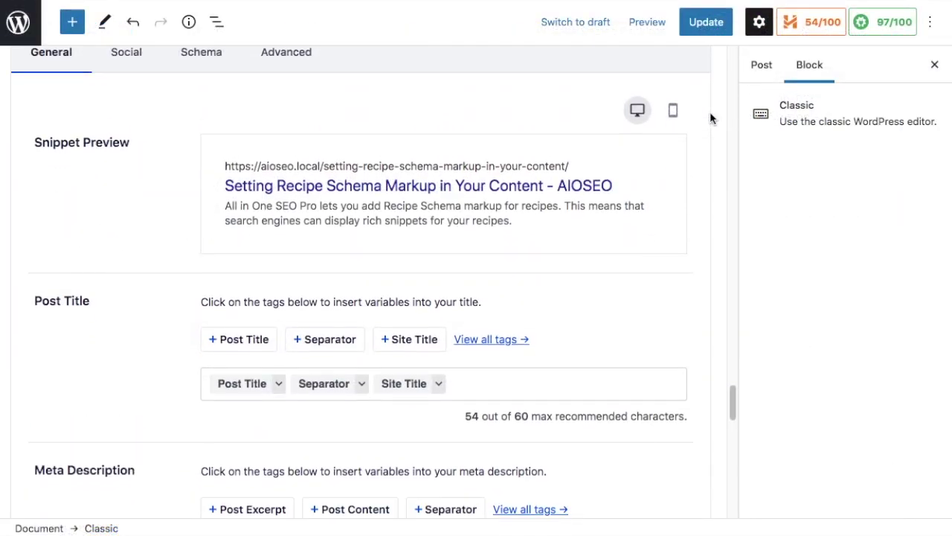
Scroll through the AIOSEO post settings and the aioseo plugin search results.
scroll(710, 112, down, 2)
scroll(709, 111, down, 3)
scroll(697, 194, down, 4)
scroll(698, 201, down, 7)
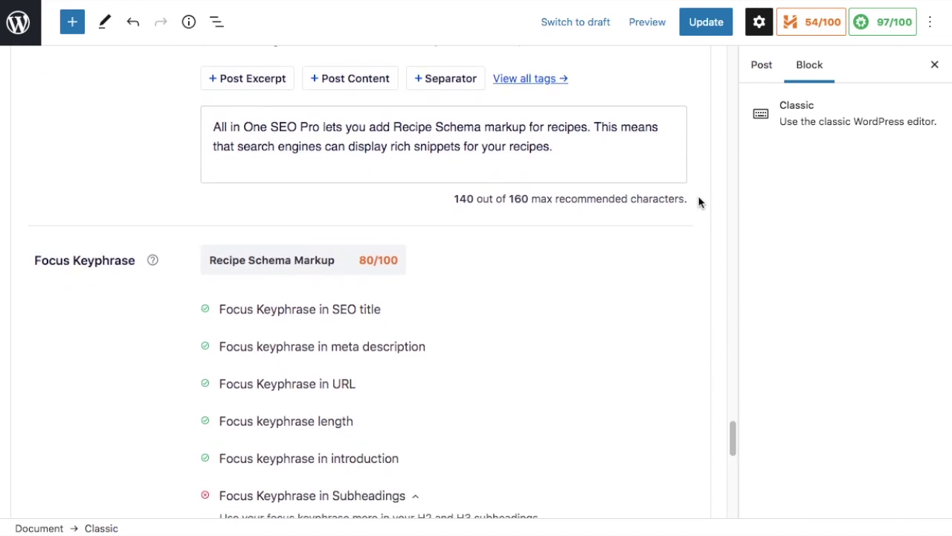
scroll(698, 201, down, 6)
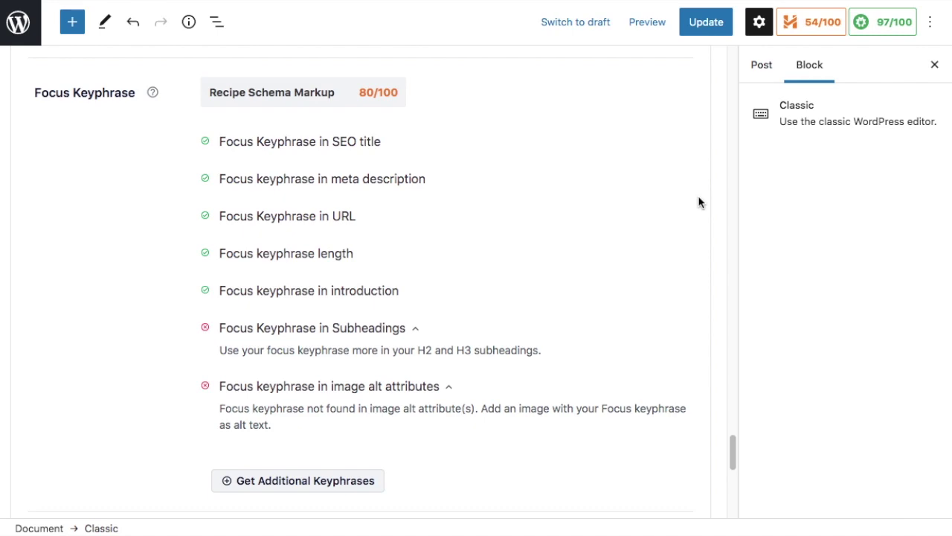
scroll(698, 201, down, 6)
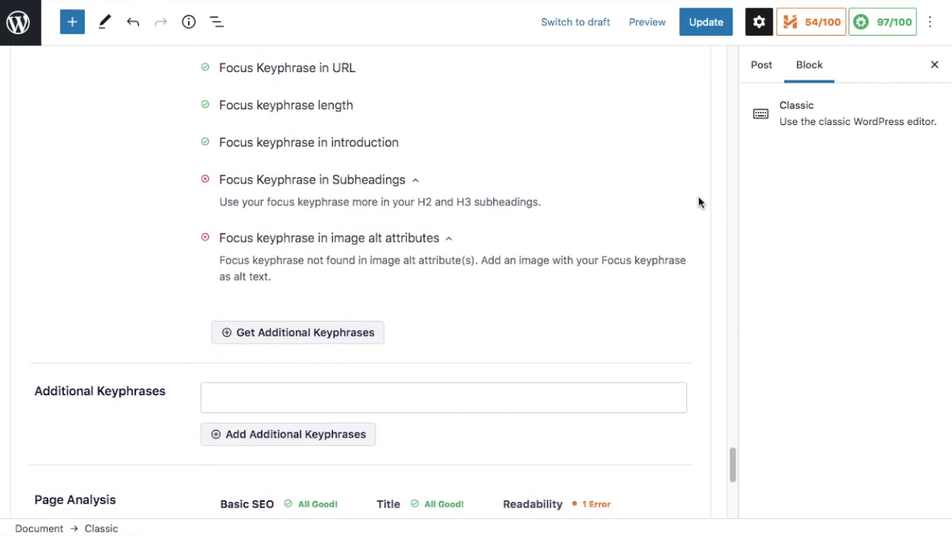
scroll(697, 201, down, 9)
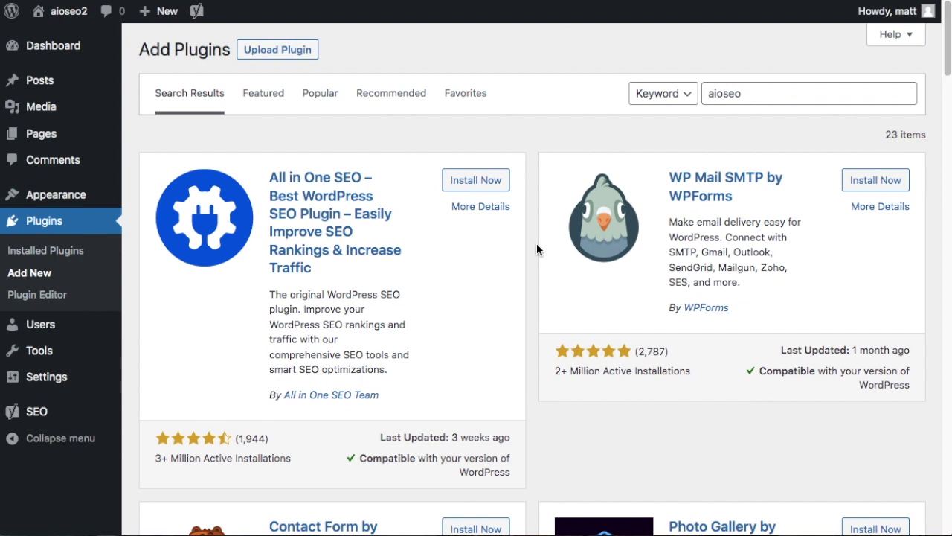
Install the All in One SEO plugin from the aioseo search results.
click(473, 180)
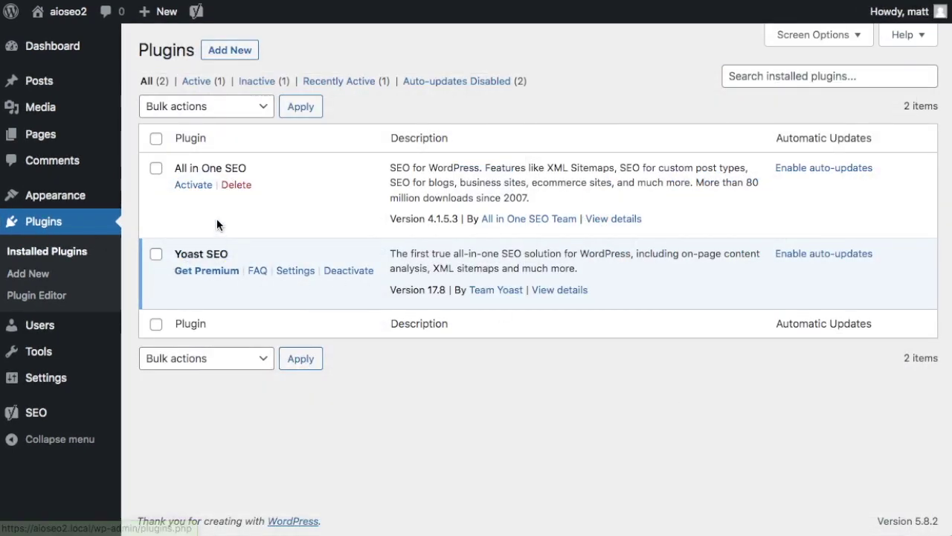
Activate All in One SEO and open its Dashboard from the sidebar.
click(198, 186)
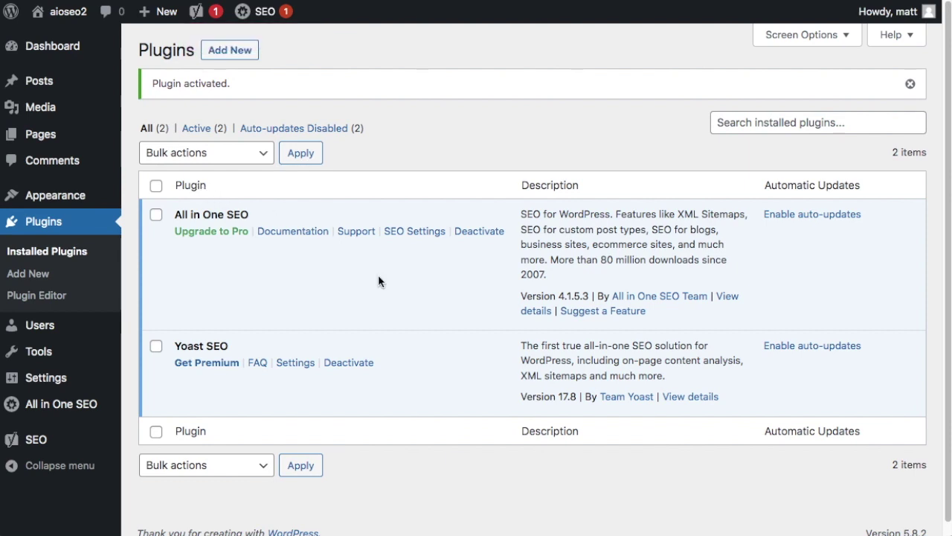
mouse_move(74, 404)
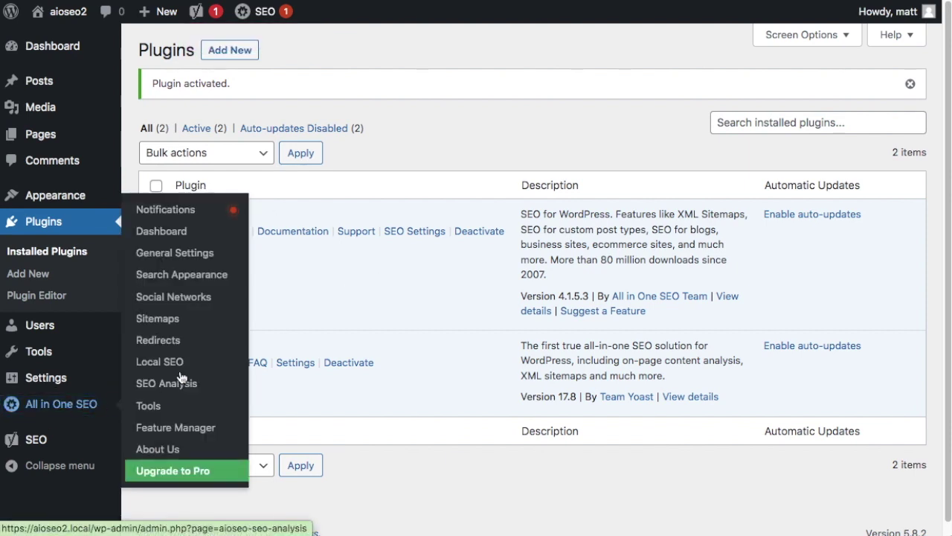
click(165, 239)
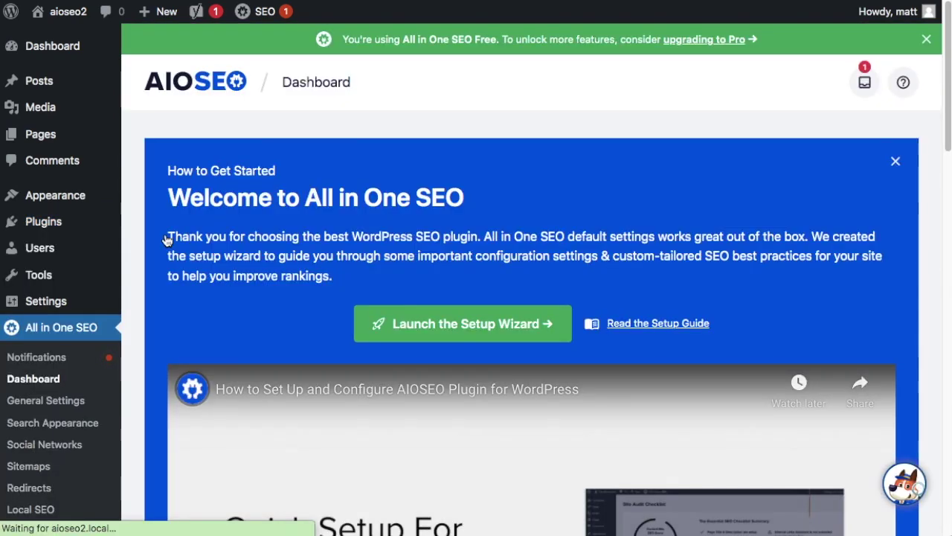
Launch the AIOSEO setup wizard and tick Yoast SEO as the import source.
click(470, 335)
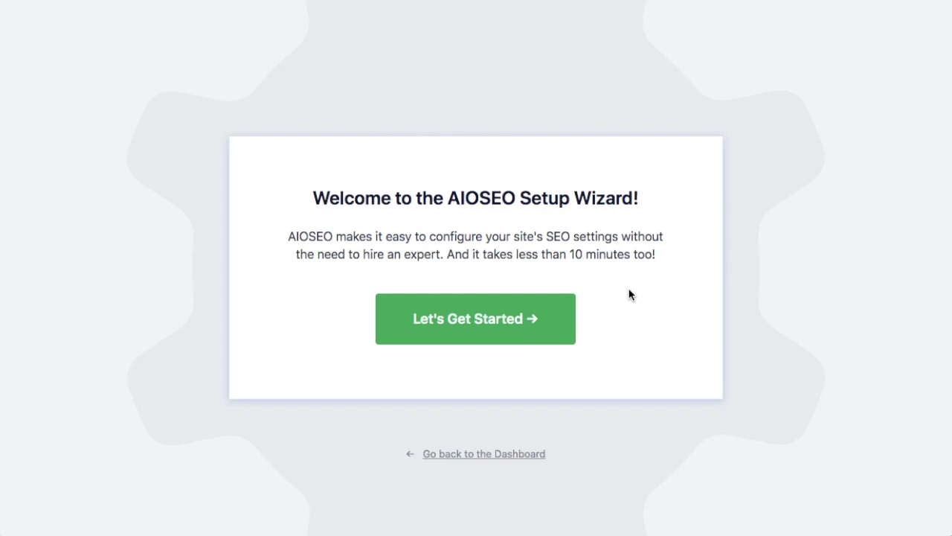
click(522, 343)
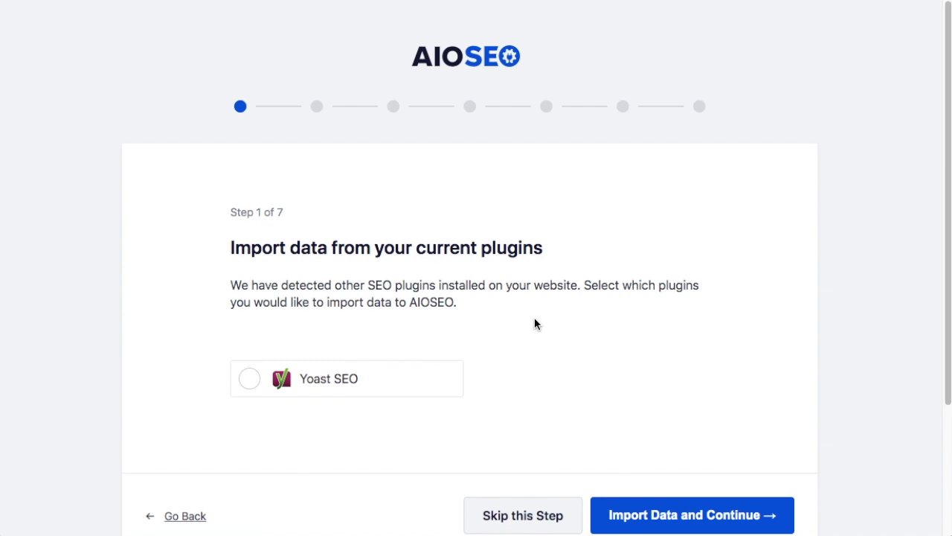
click(250, 381)
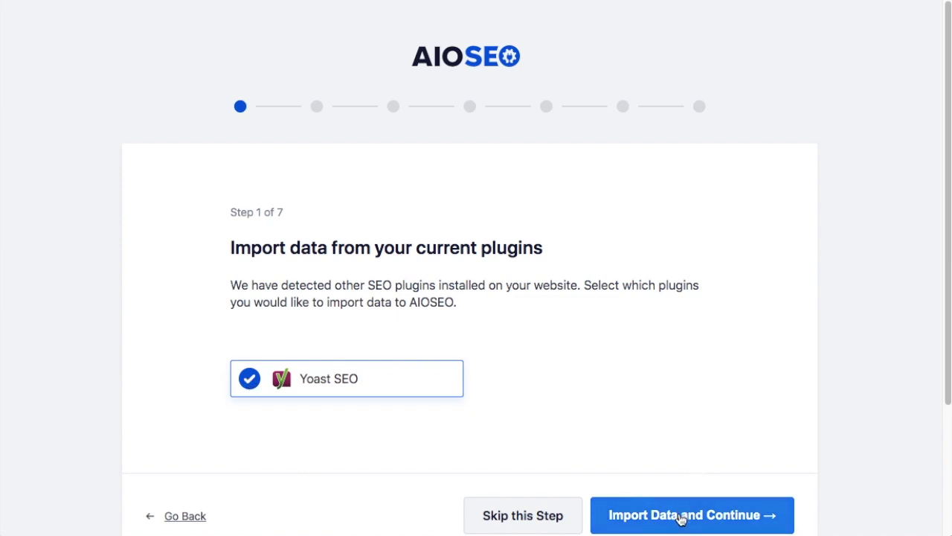
Import the Yoast SEO data, keep Blog as the site category, and save Step 2.
click(681, 519)
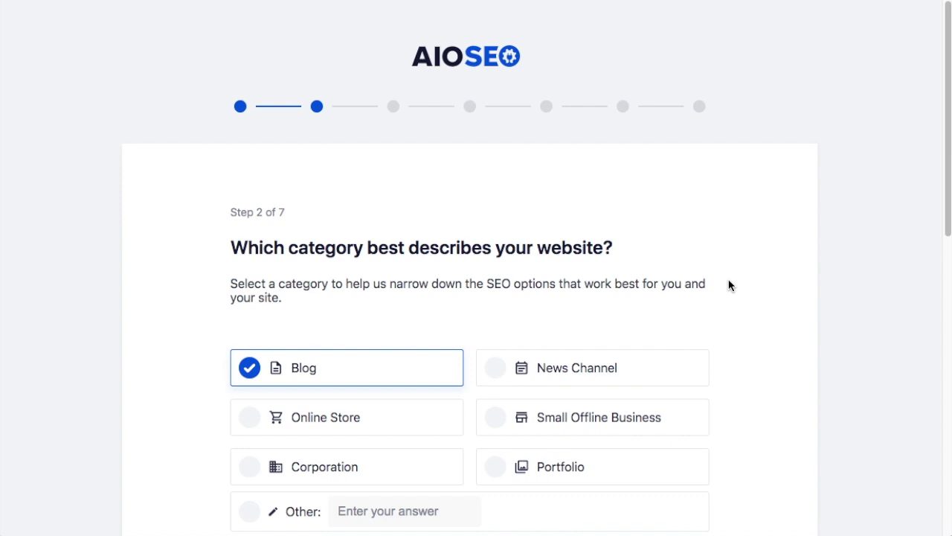
scroll(729, 285, down, 2)
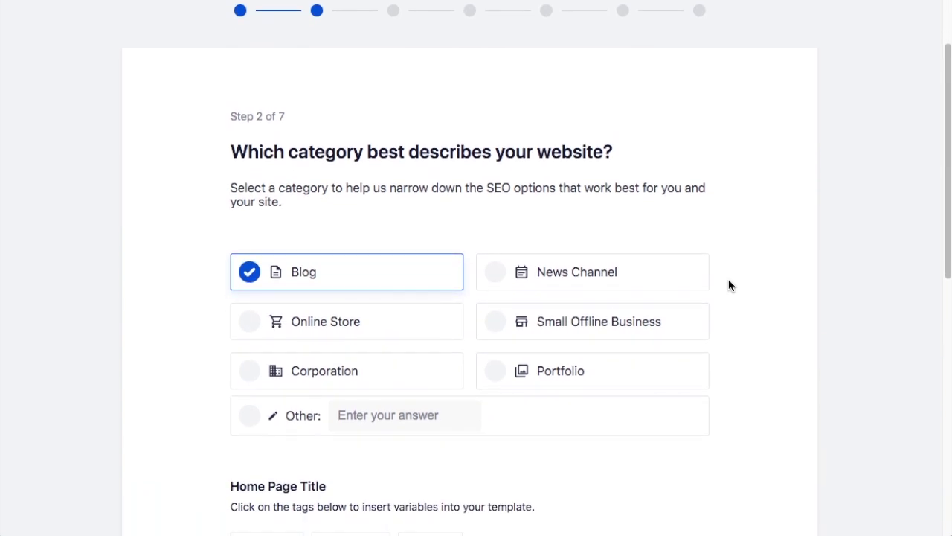
scroll(729, 285, down, 2)
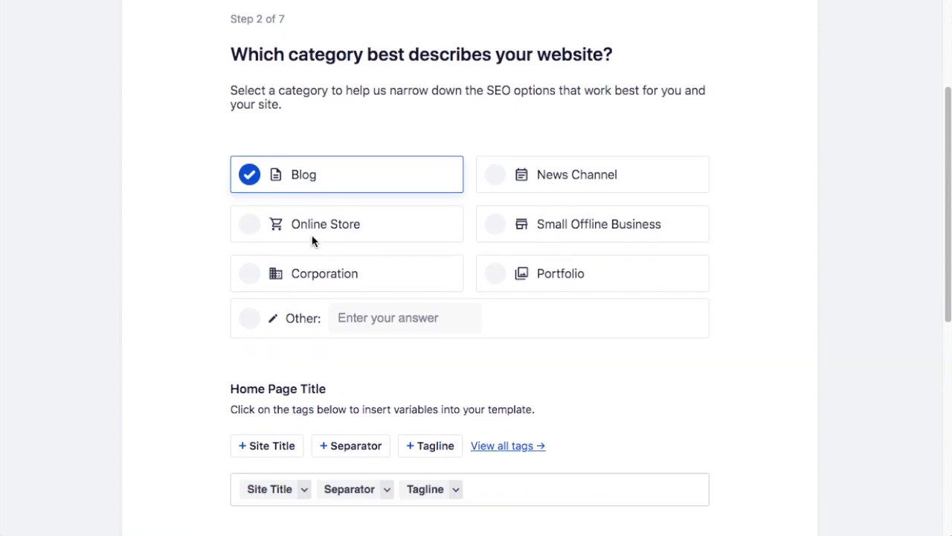
scroll(312, 239, down, 5)
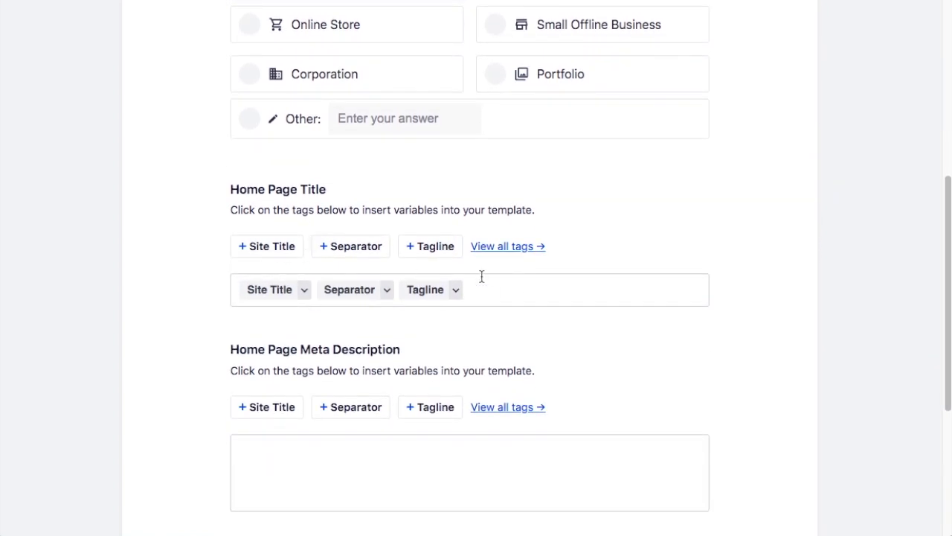
scroll(548, 276, down, 4)
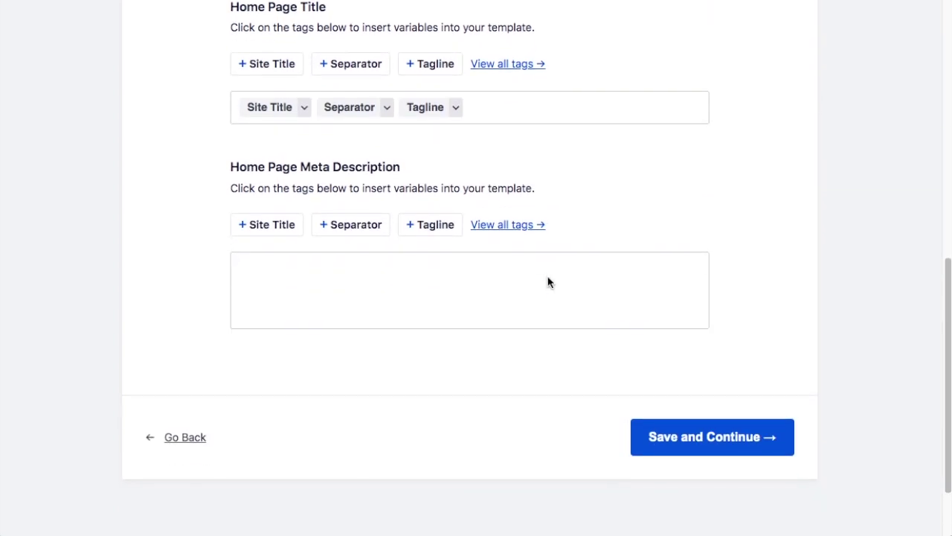
click(702, 421)
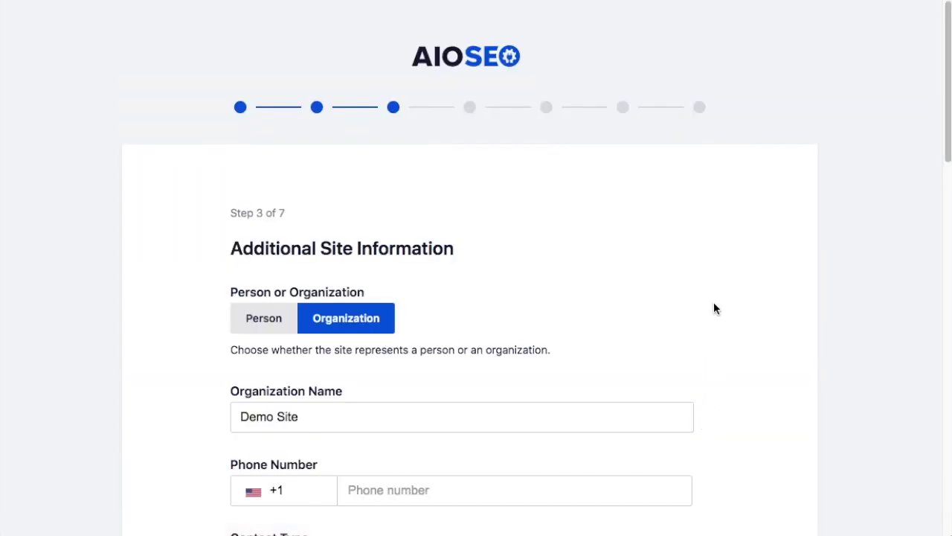
Save the Demo Site organization details and the chosen SEO features in Steps 3 and 4.
scroll(714, 307, down, 3)
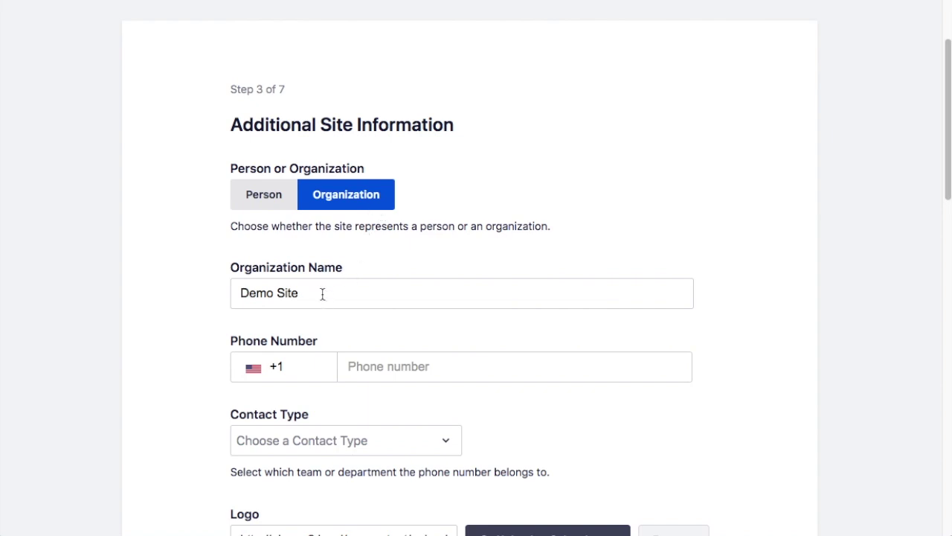
drag(322, 294, 221, 296)
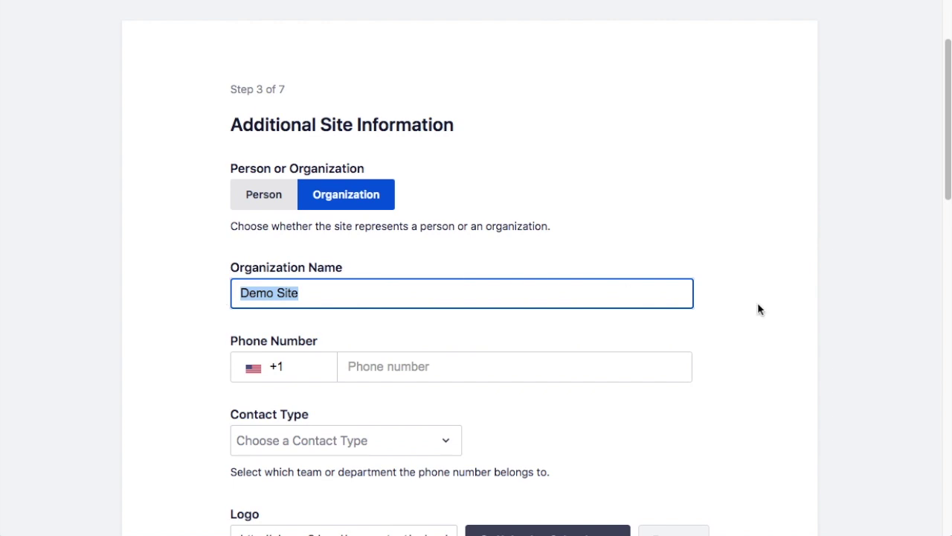
scroll(757, 302, down, 3)
scroll(521, 250, down, 3)
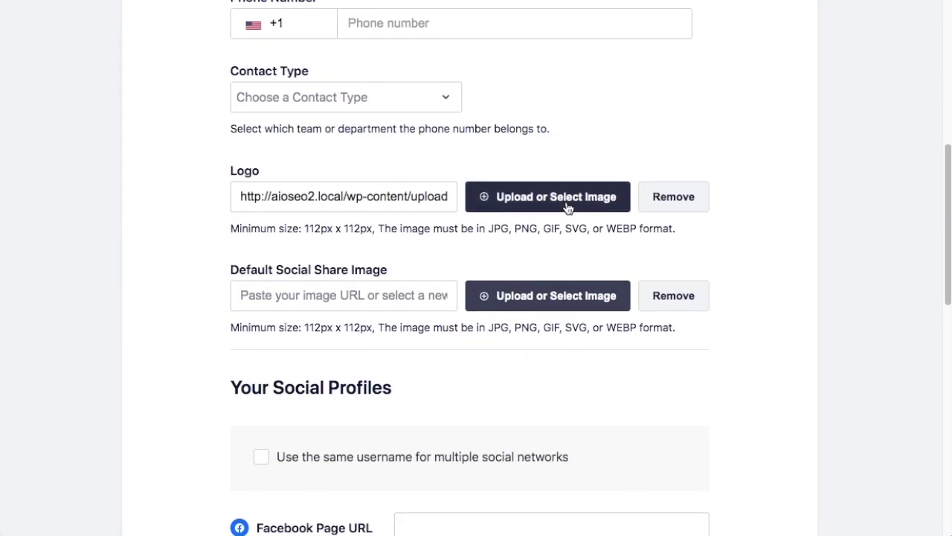
scroll(567, 207, down, 8)
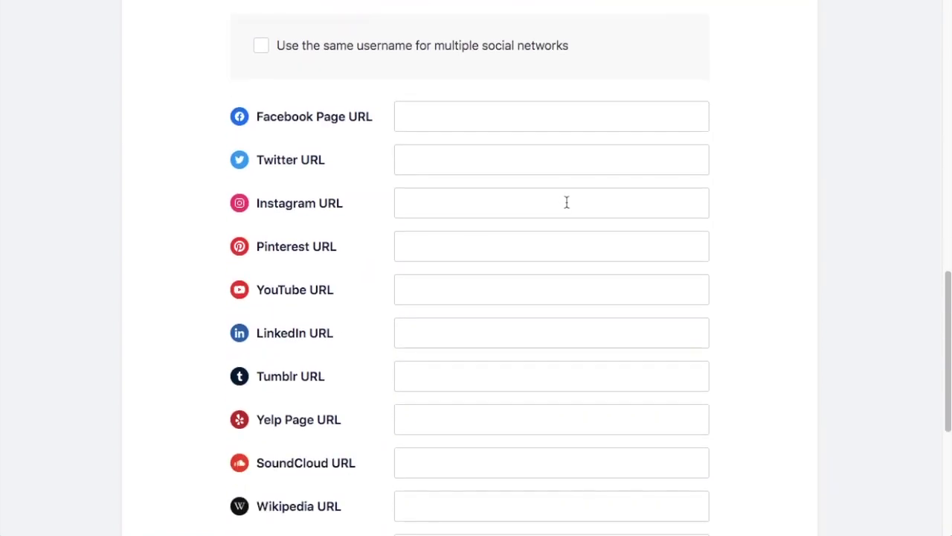
click(713, 346)
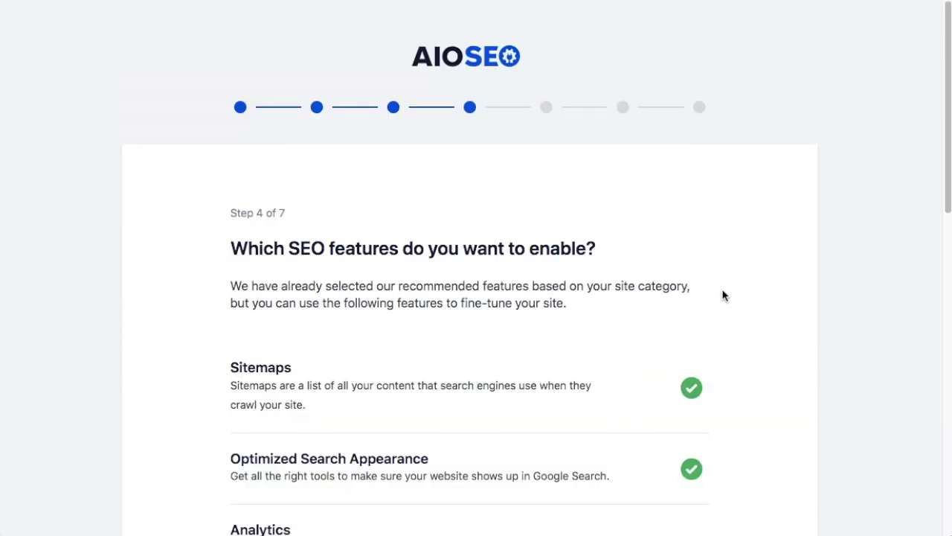
scroll(721, 295, down, 9)
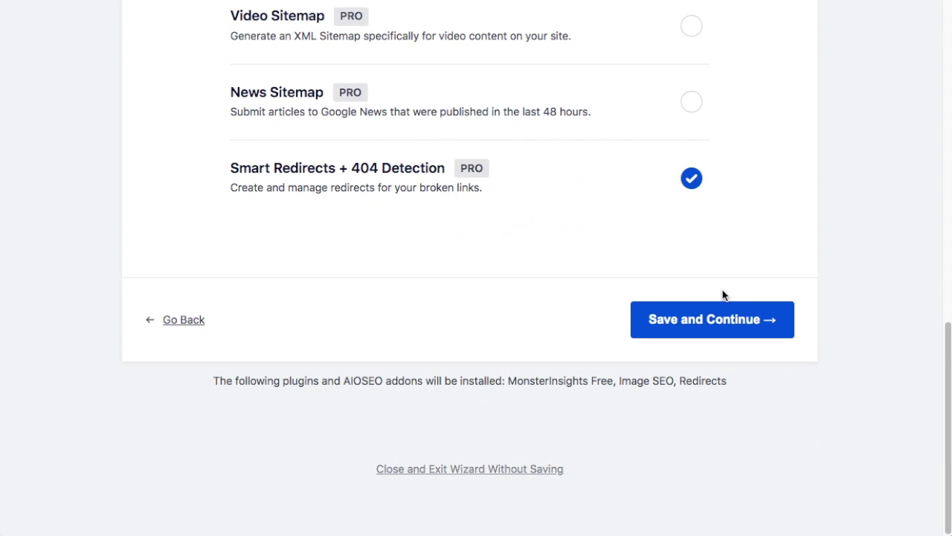
click(705, 327)
Save the Search Appearance settings and the following recommended-features wizard step.
scroll(738, 332, down, 7)
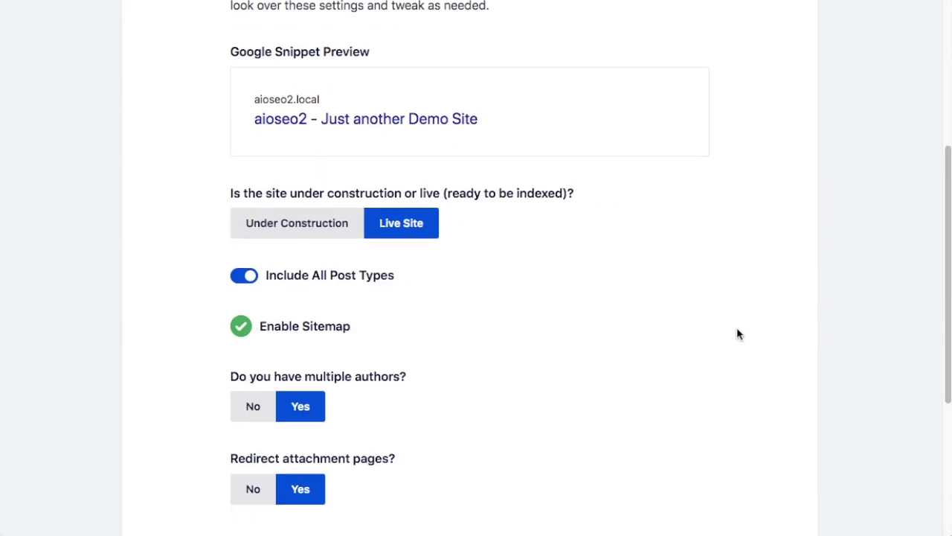
click(726, 365)
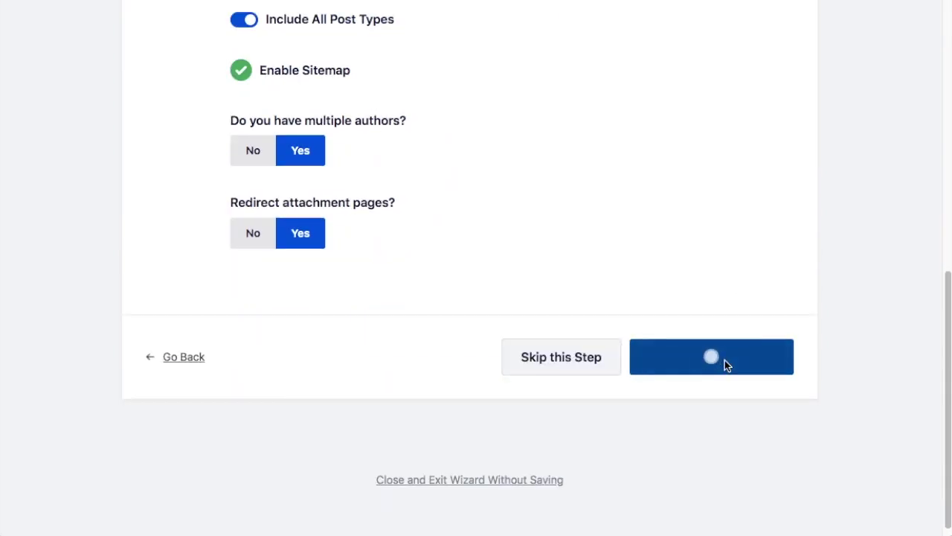
scroll(770, 306, down, 4)
click(703, 341)
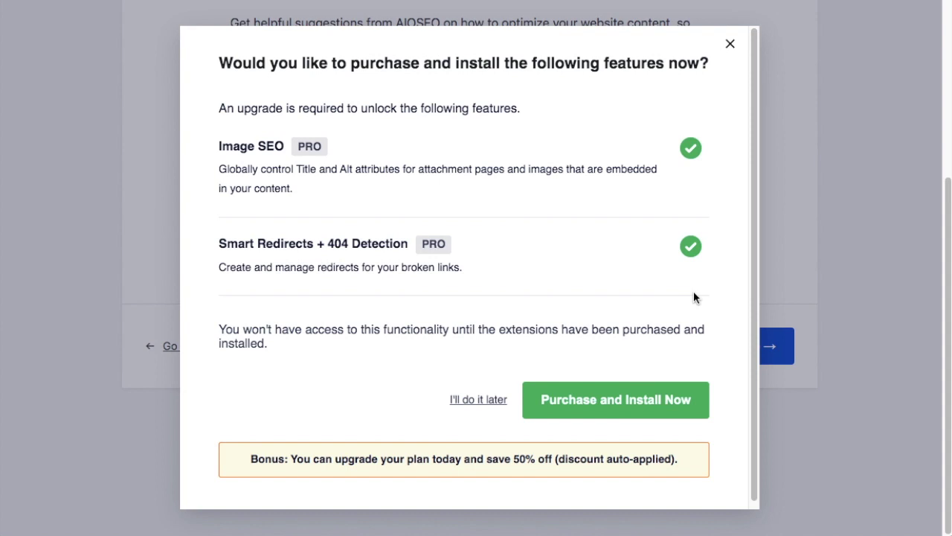
Decline the PRO features, skip the license key, and finish the setup wizard.
click(466, 402)
scroll(704, 285, down, 3)
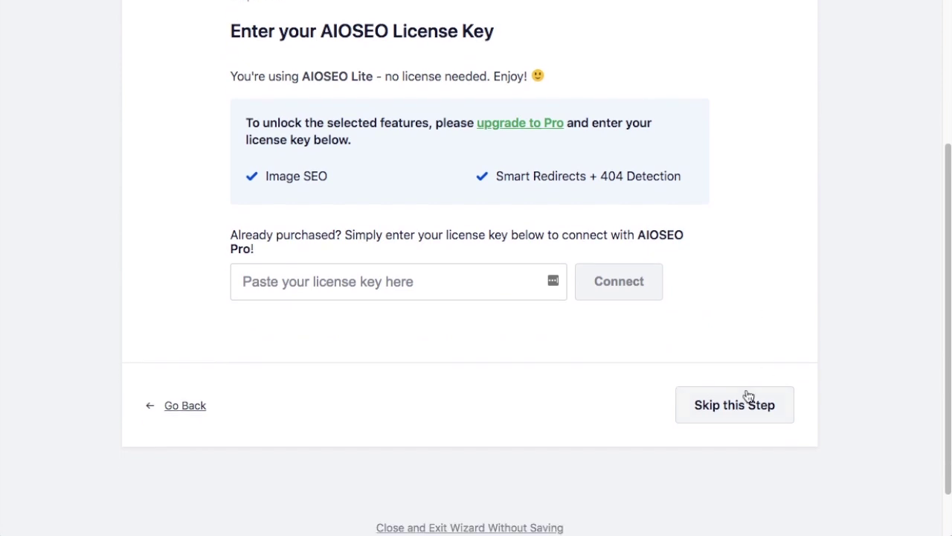
click(728, 406)
scroll(737, 291, down, 6)
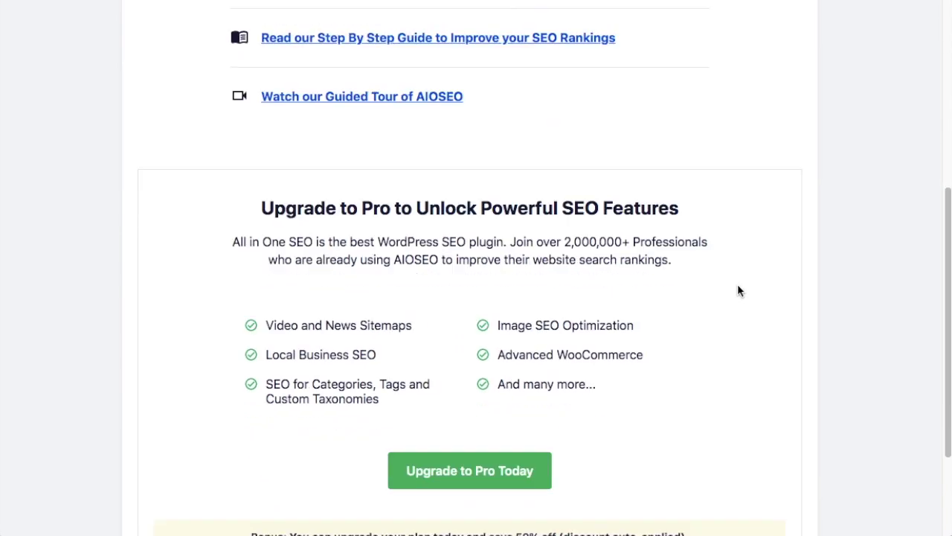
click(660, 501)
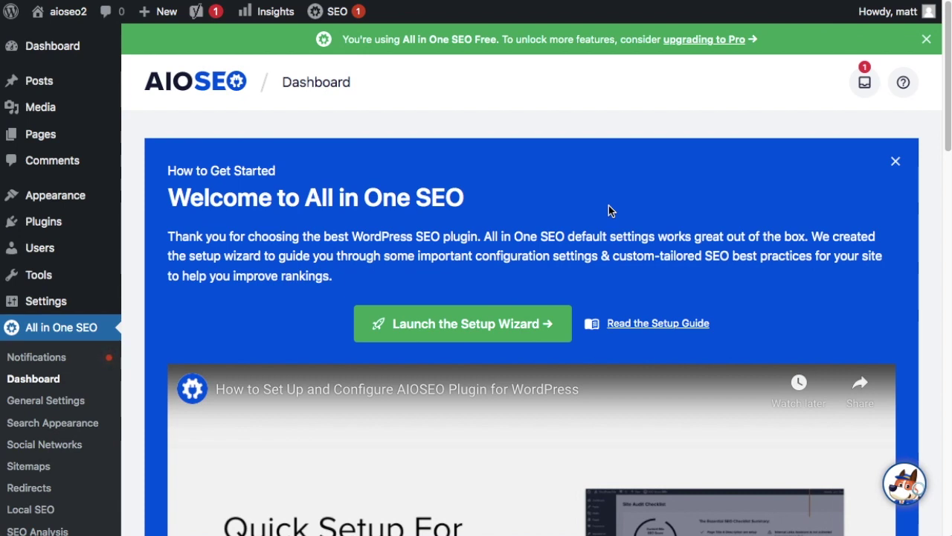
scroll(951, 192, down, 1)
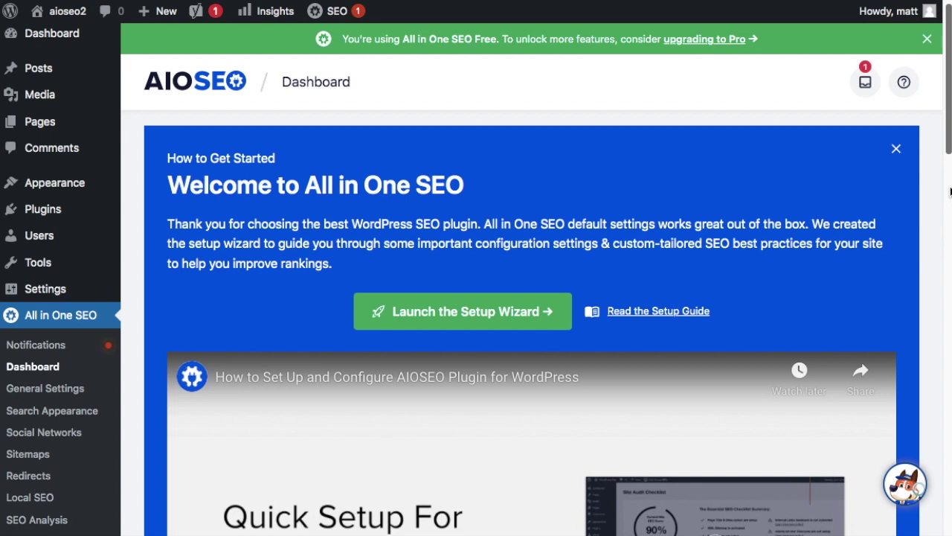
scroll(936, 167, up, 1)
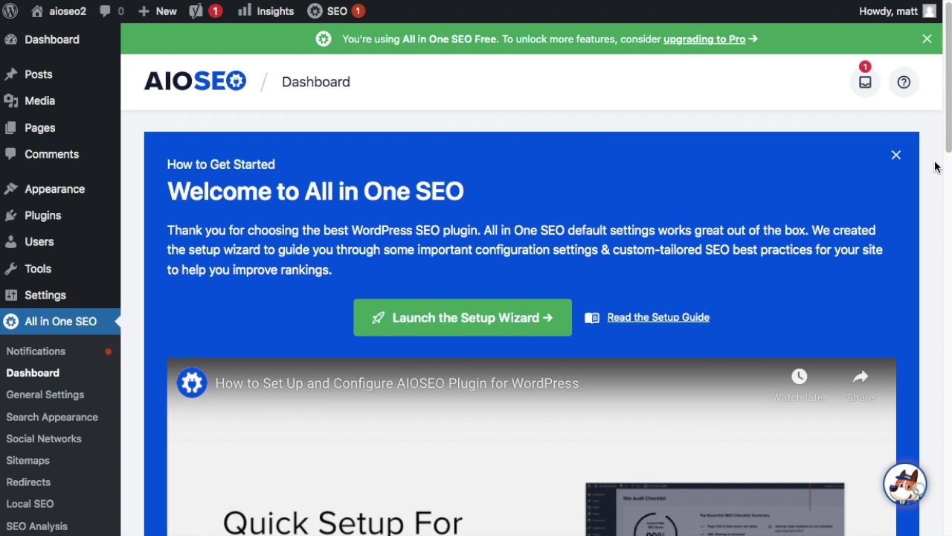
scroll(156, 410, down, 3)
Go to the Import/Export section of the AIOSEO Tools page.
click(19, 480)
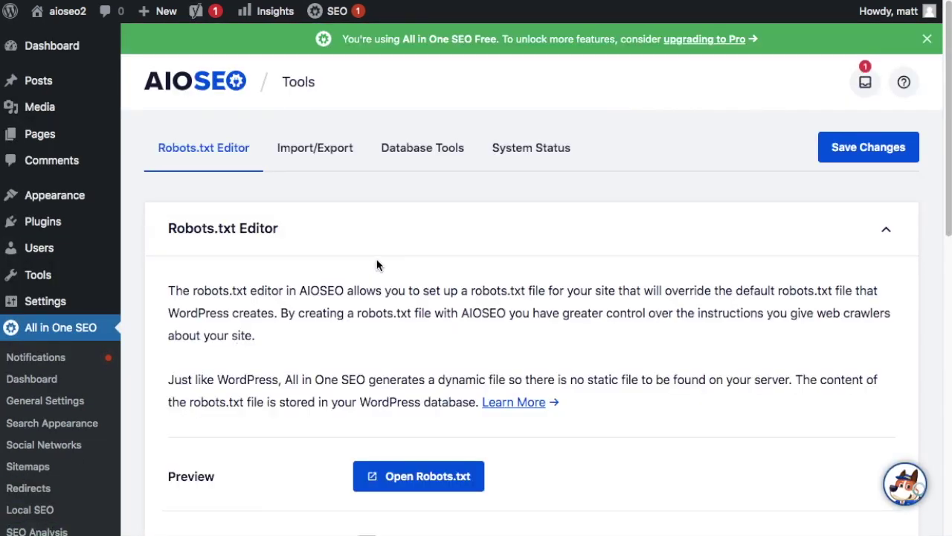
click(329, 152)
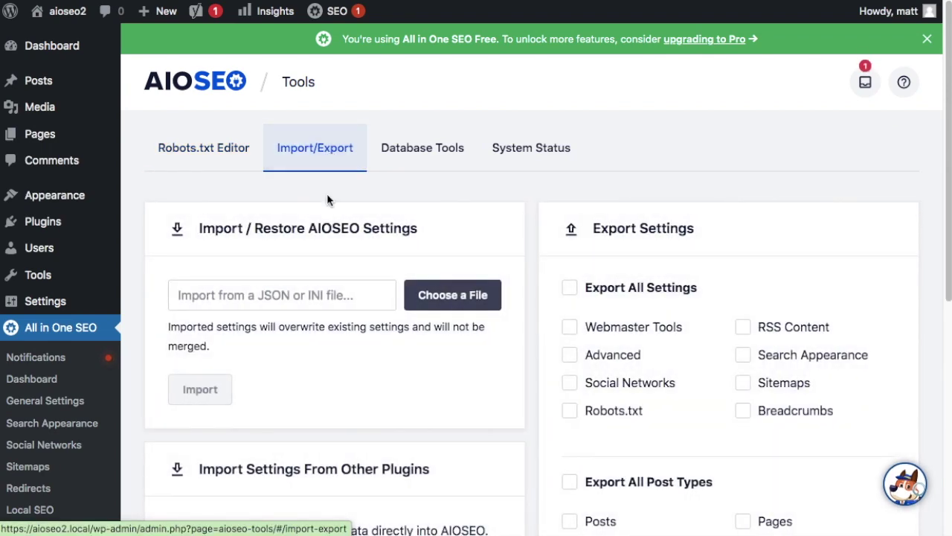
scroll(328, 198, down, 1)
scroll(327, 193, down, 5)
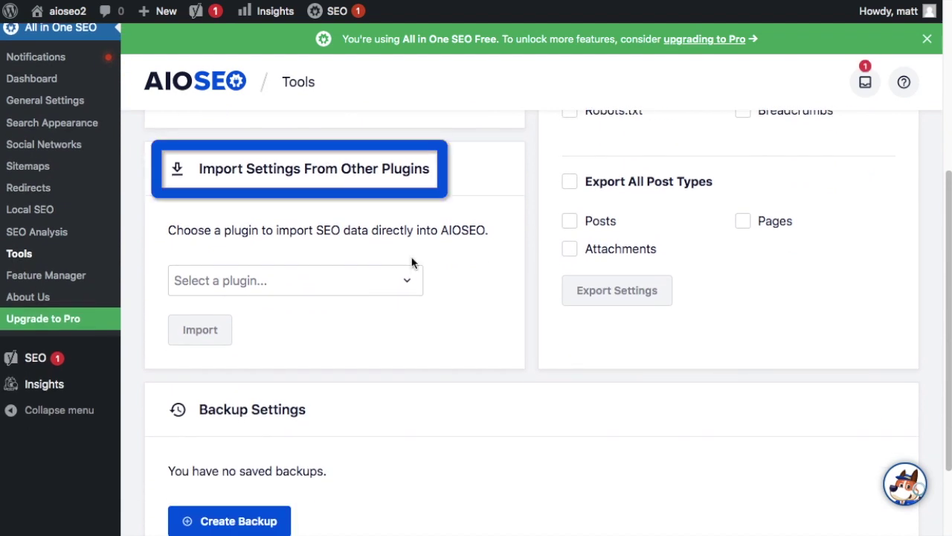
Import all Yoast SEO settings and post meta into All in One SEO.
click(408, 283)
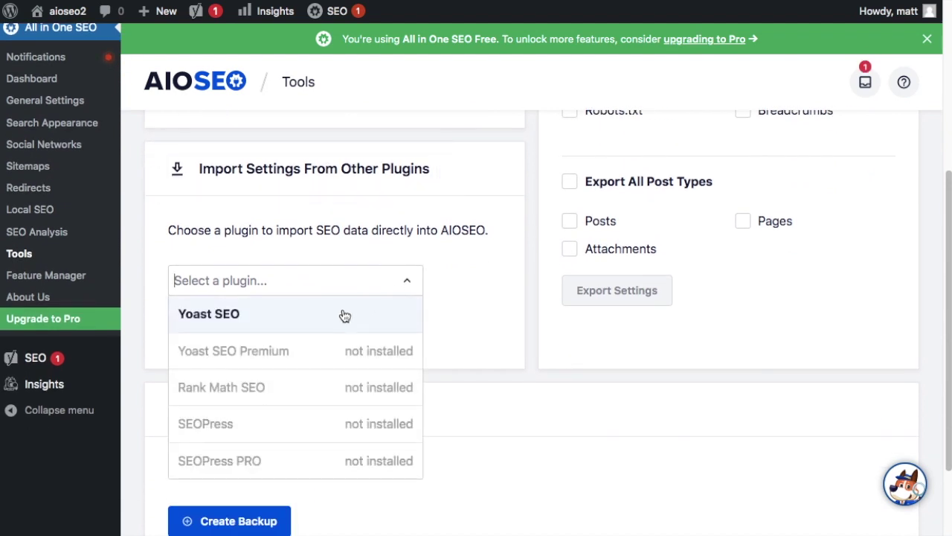
click(295, 316)
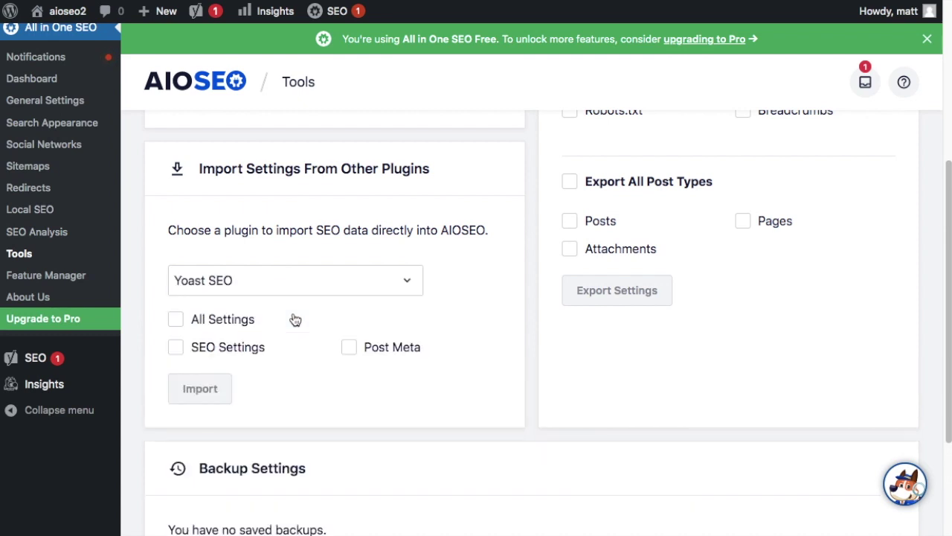
click(177, 322)
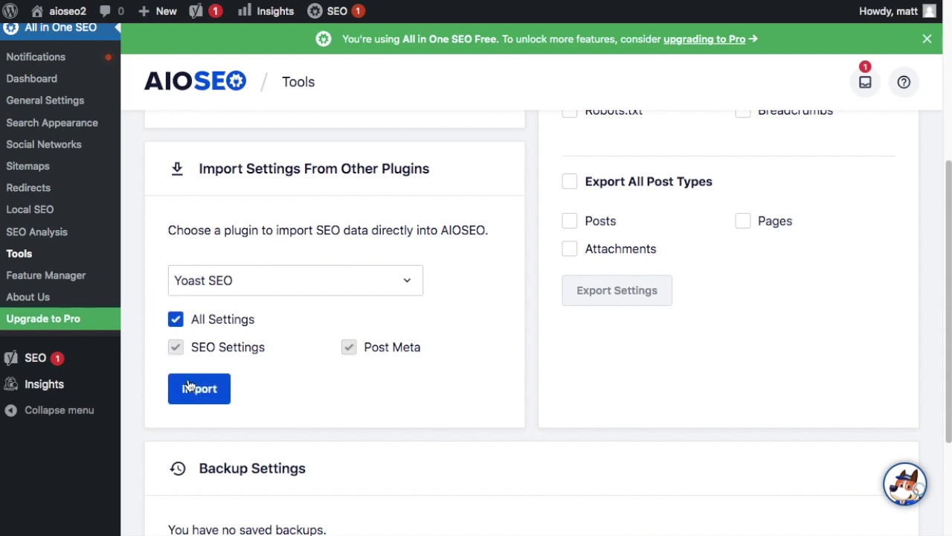
click(197, 390)
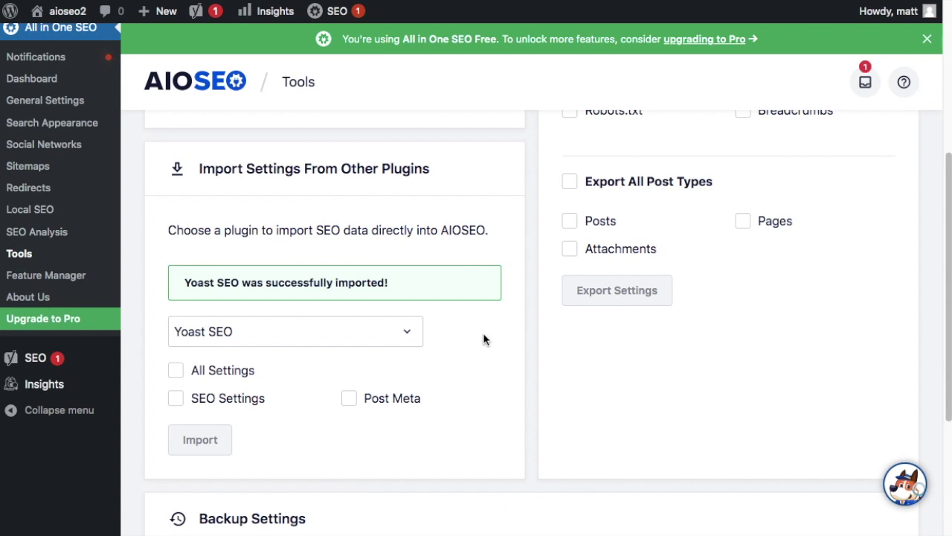
click(21, 254)
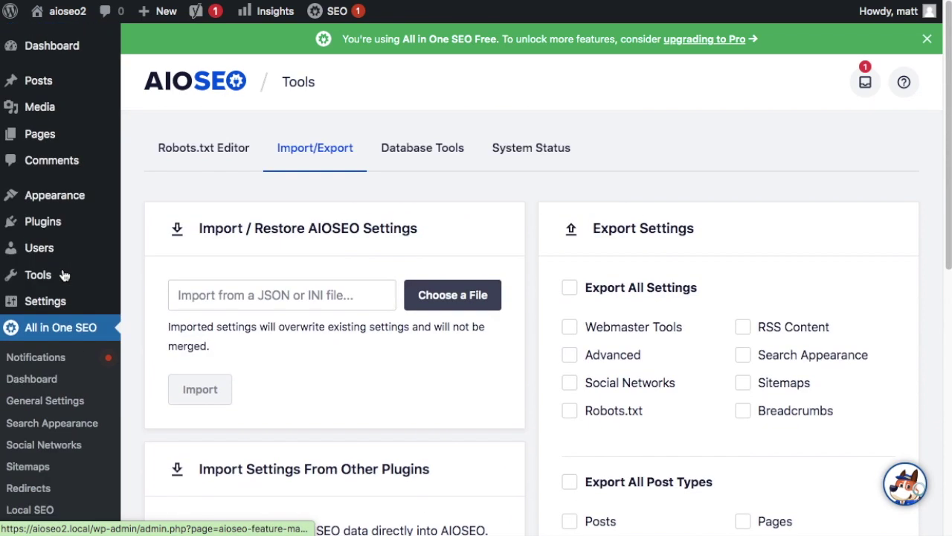
click(320, 157)
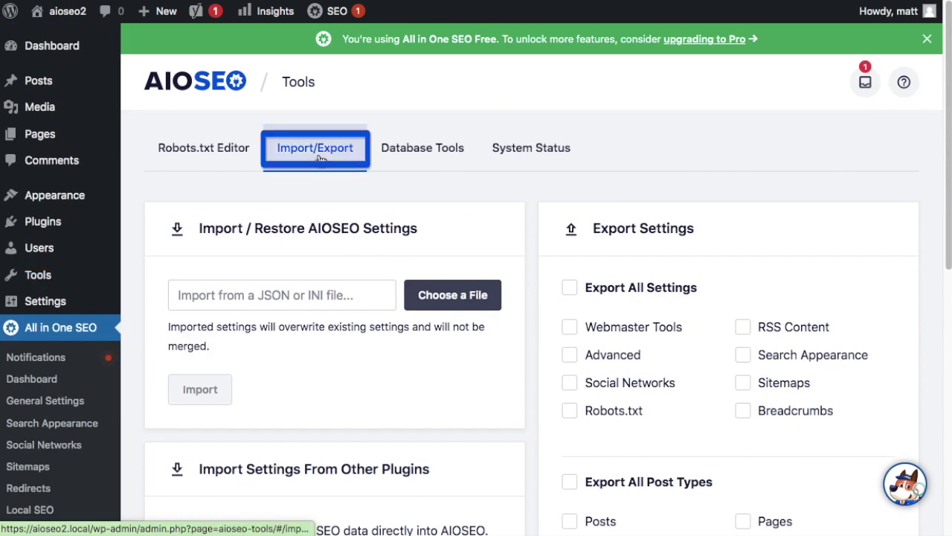
scroll(321, 160, down, 5)
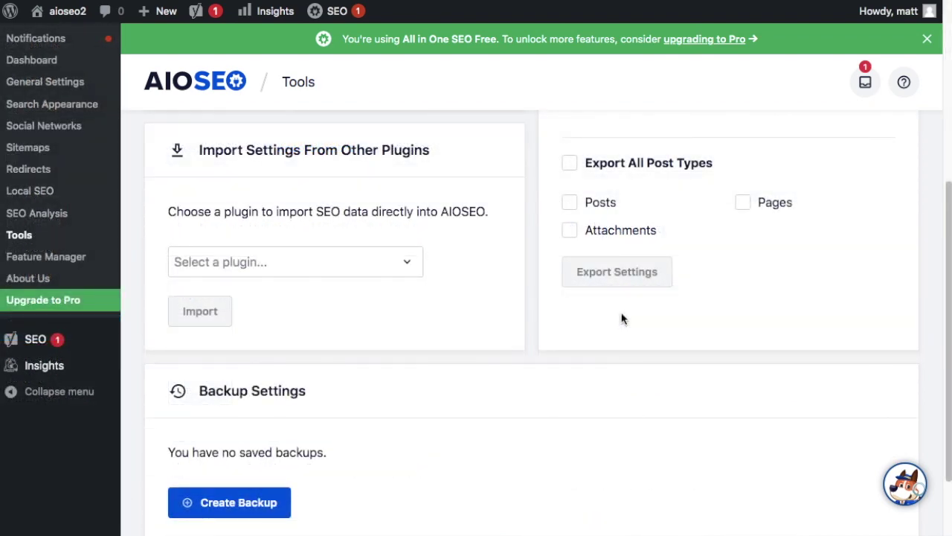
scroll(540, 324, up, 4)
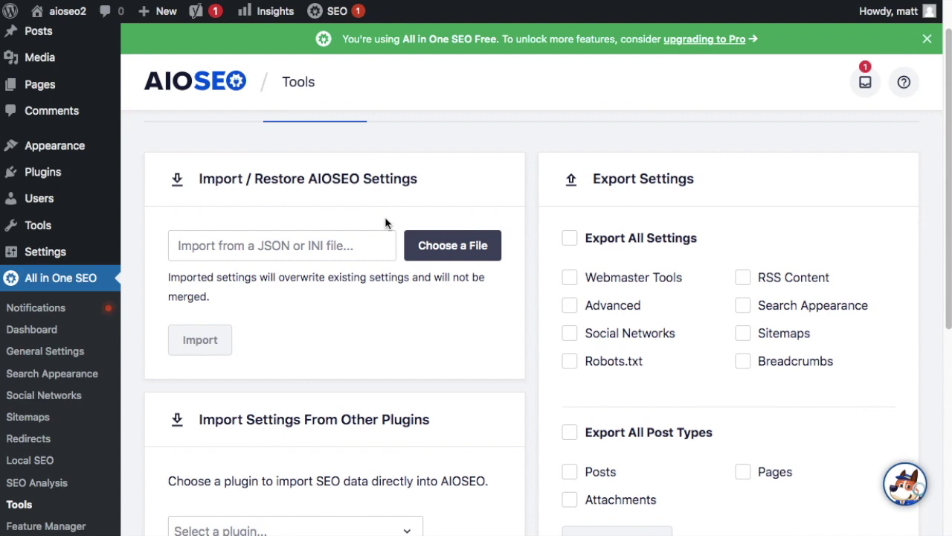
scroll(520, 285, down, 1)
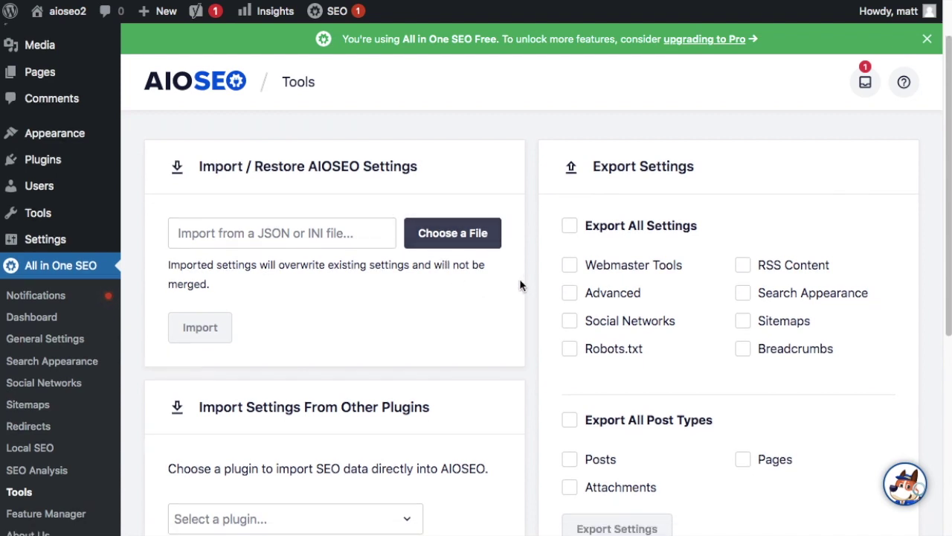
scroll(519, 278, down, 1)
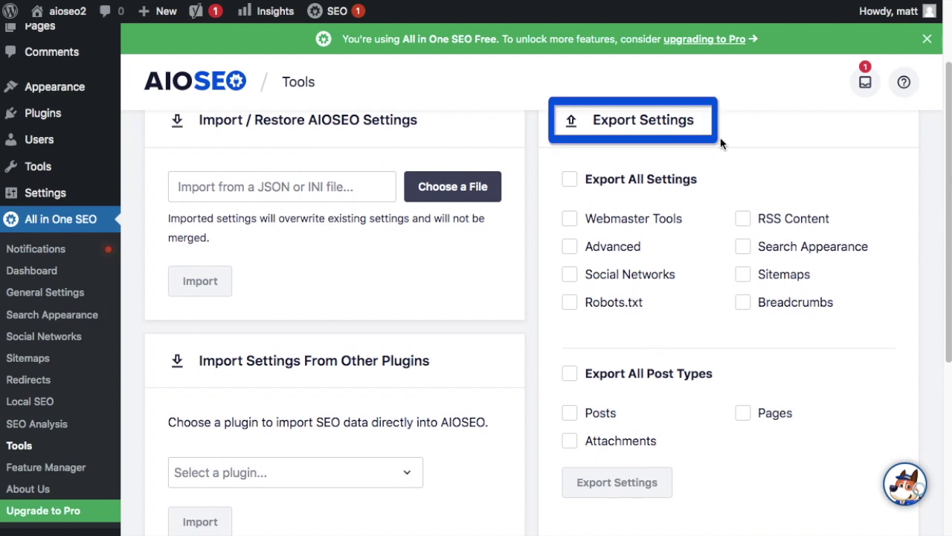
scroll(737, 145, up, 1)
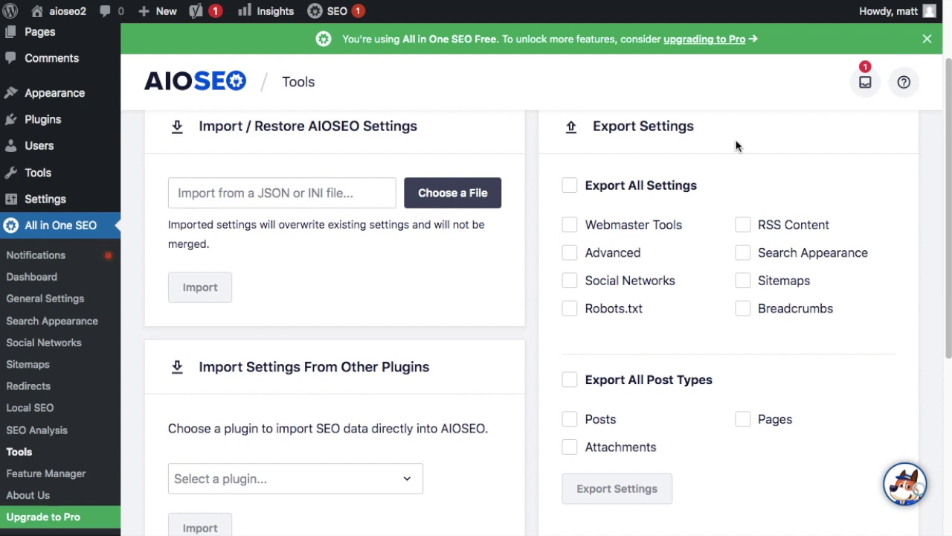
scroll(704, 201, down, 4)
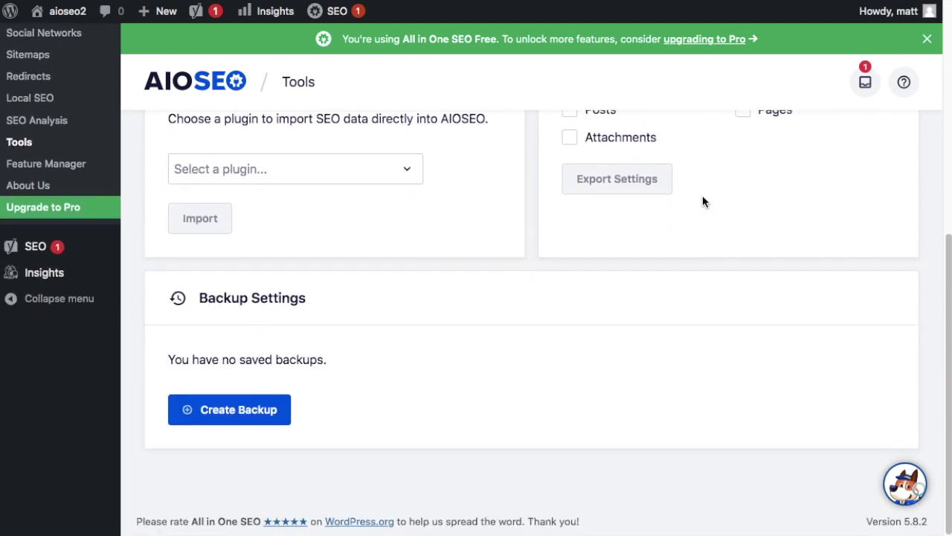
click(273, 421)
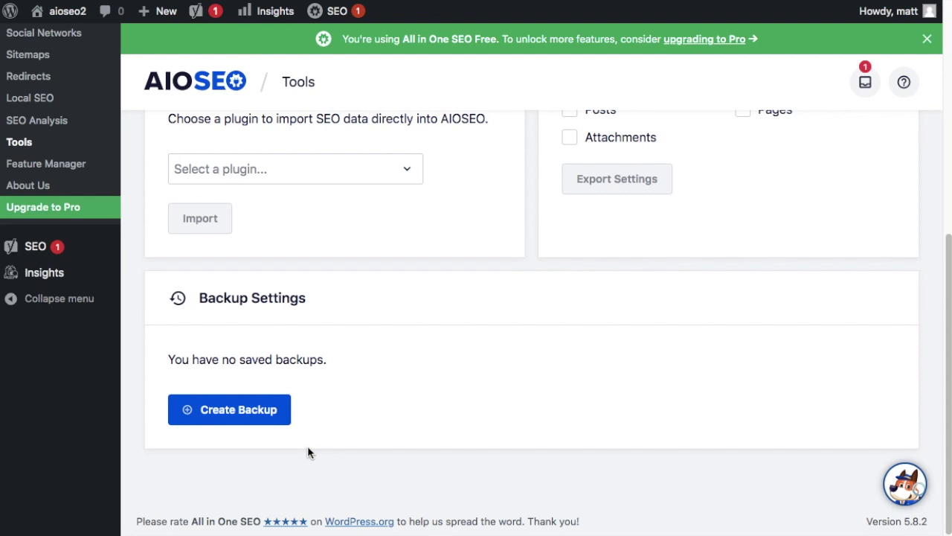